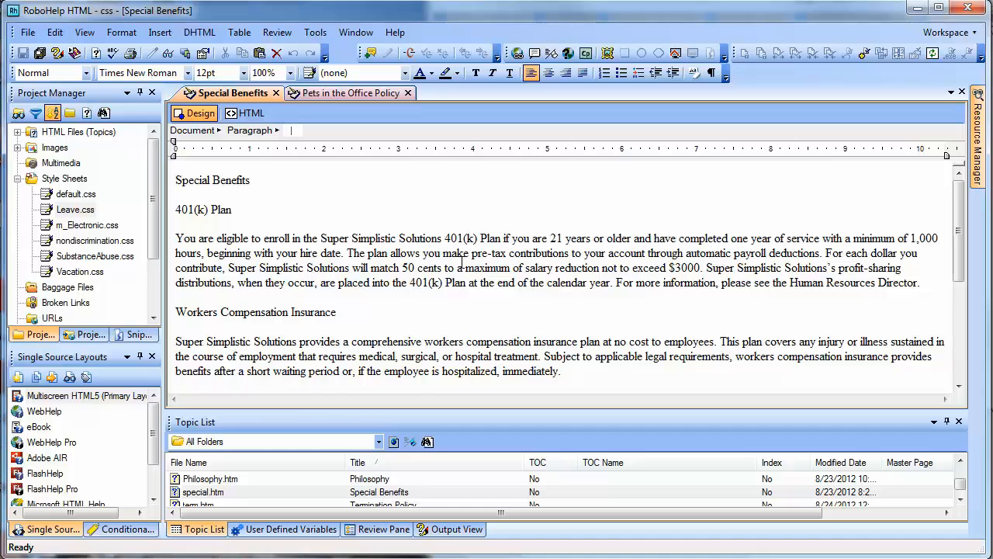
# From the Special Benefits topic, create a new style sheet named MAXWELL in the Top Level Folder without copying styles.
pyautogui.click(331, 95)
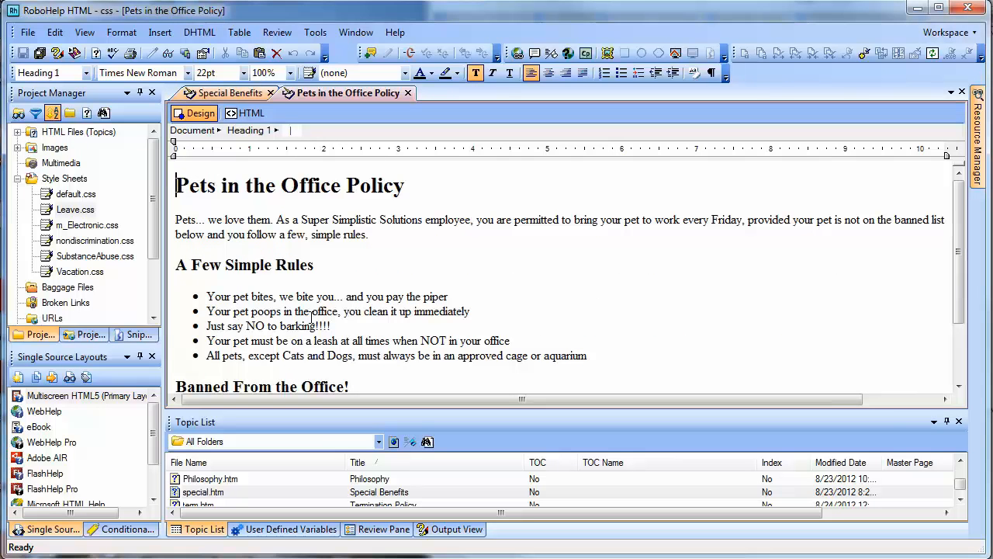
pyautogui.click(229, 93)
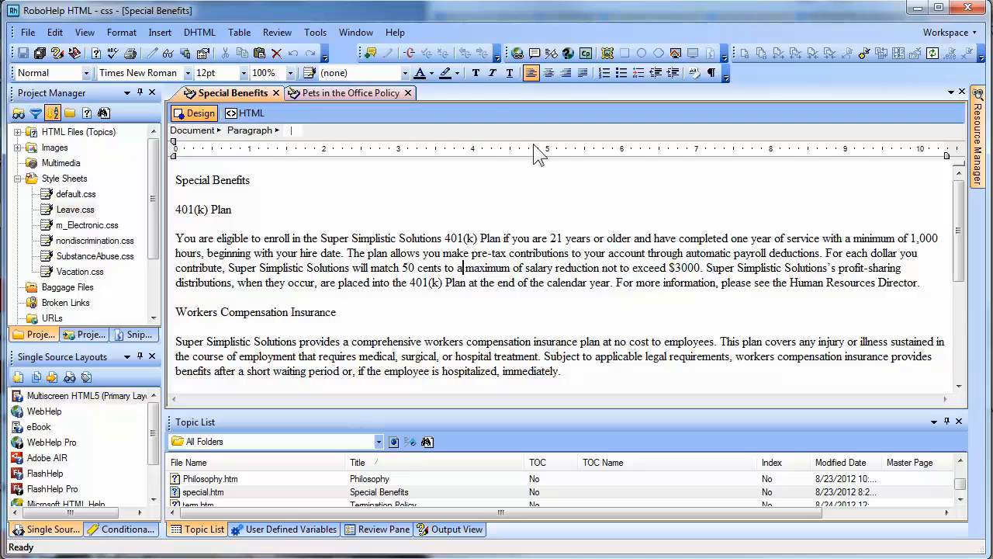
pyautogui.click(311, 74)
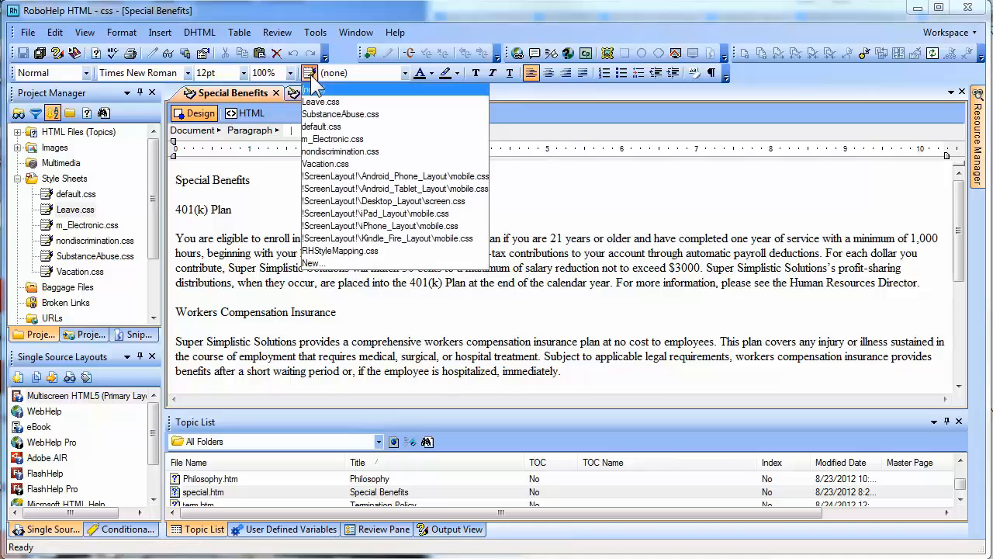
pyautogui.click(312, 263)
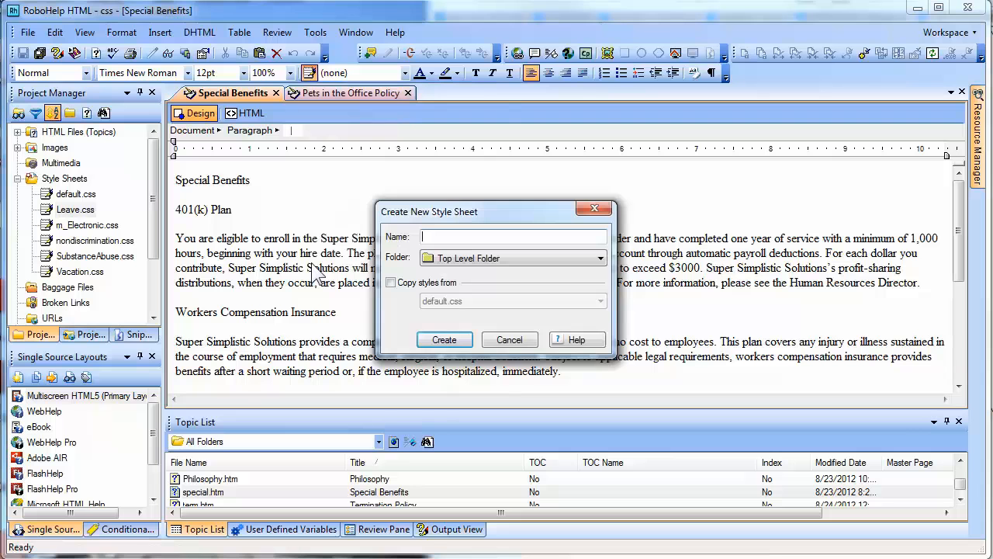
pyautogui.click(439, 259)
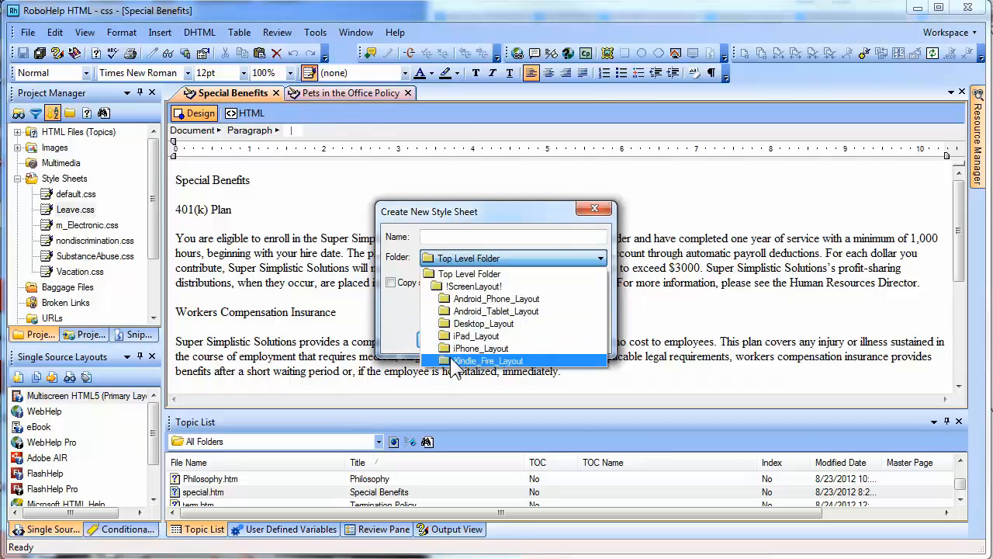
pyautogui.click(486, 274)
pyautogui.click(476, 235)
pyautogui.write('MAXWELL')
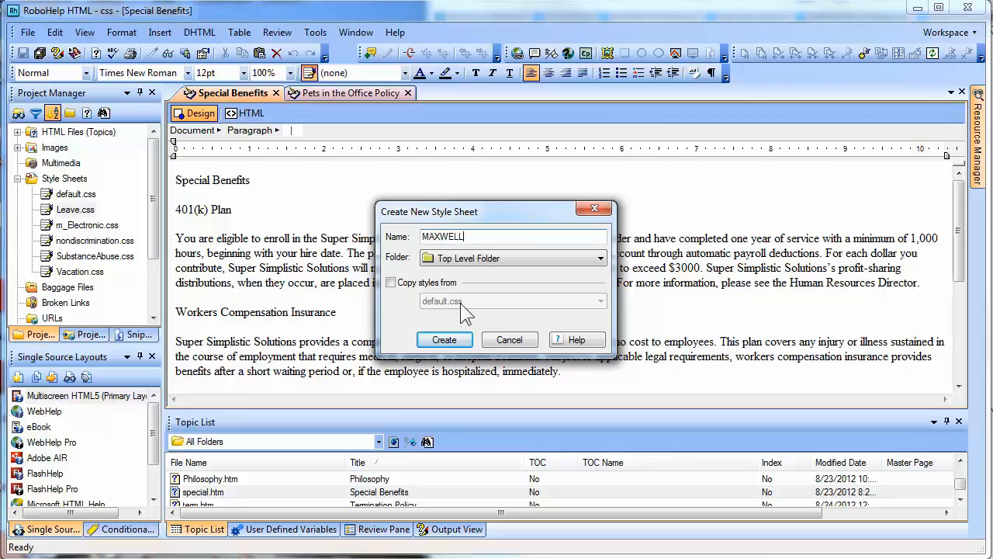
pyautogui.click(445, 339)
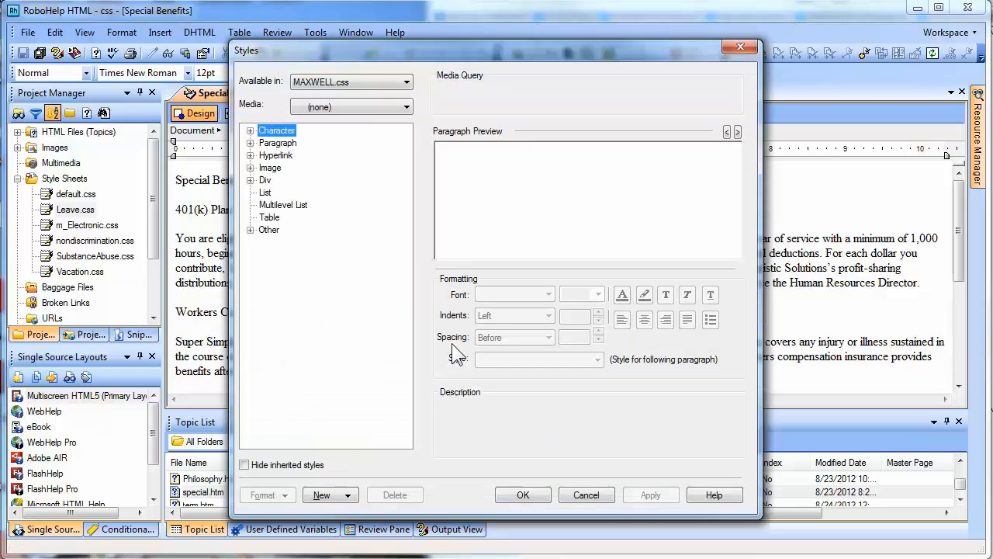
# Set the Normal paragraph style's font to Verdana at 10pt in MAXWELL.css.
pyautogui.moveTo(490, 53); pyautogui.dragTo(561, 58)
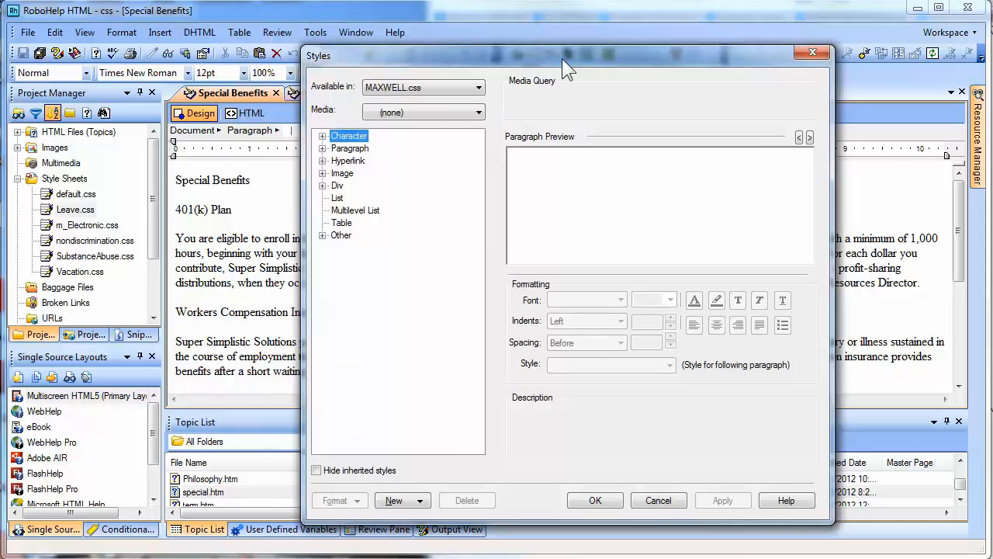
pyautogui.click(322, 149)
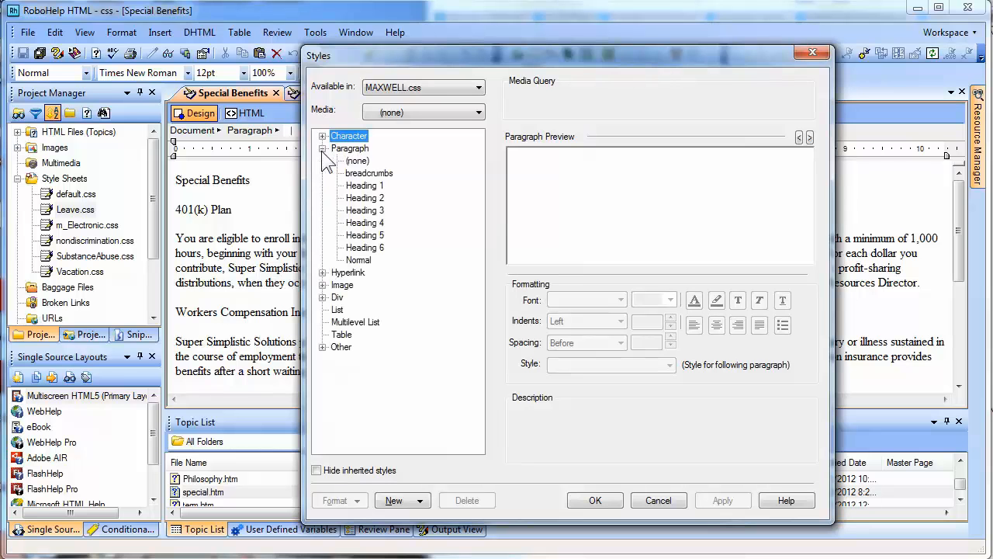
pyautogui.click(358, 260)
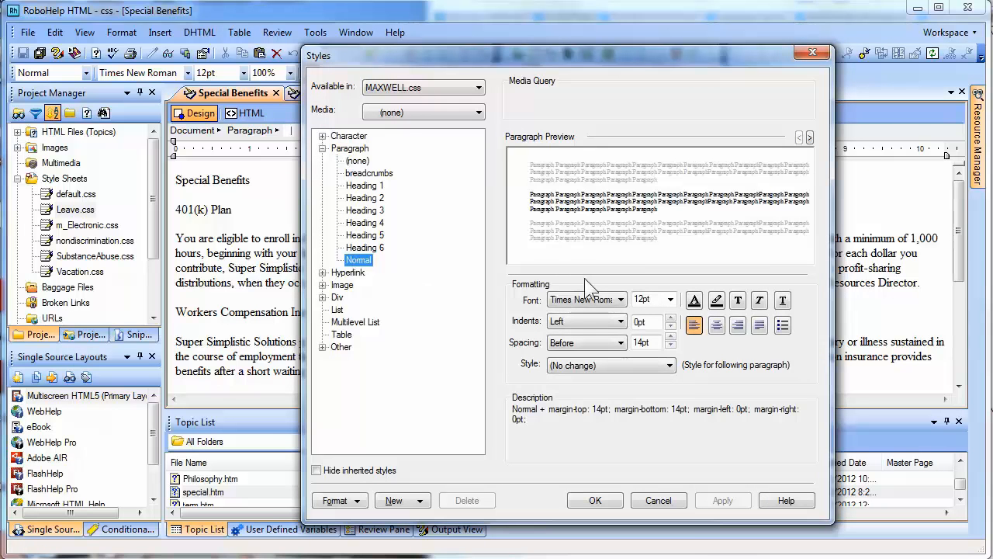
pyautogui.click(588, 301)
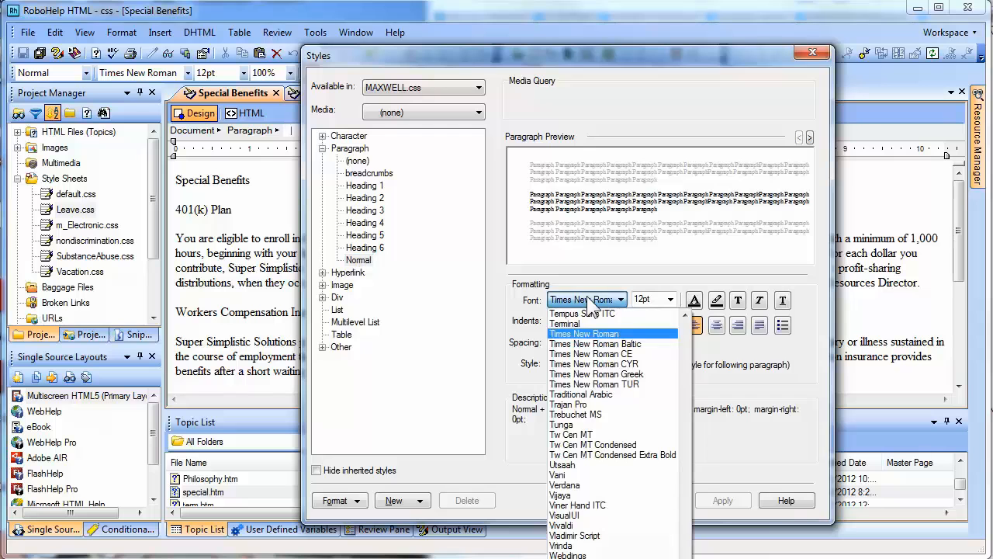
pyautogui.write('v')
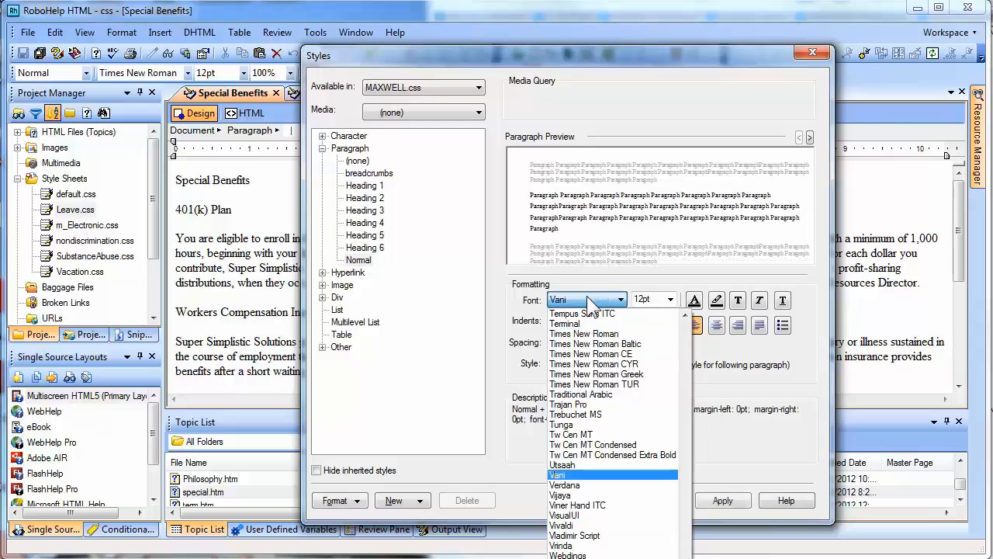
pyautogui.click(590, 484)
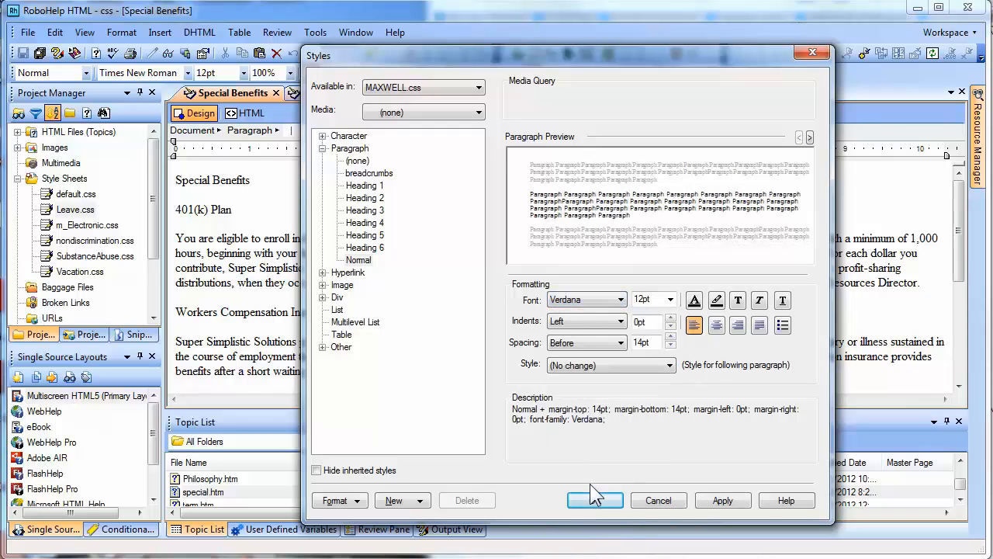
pyautogui.click(670, 300)
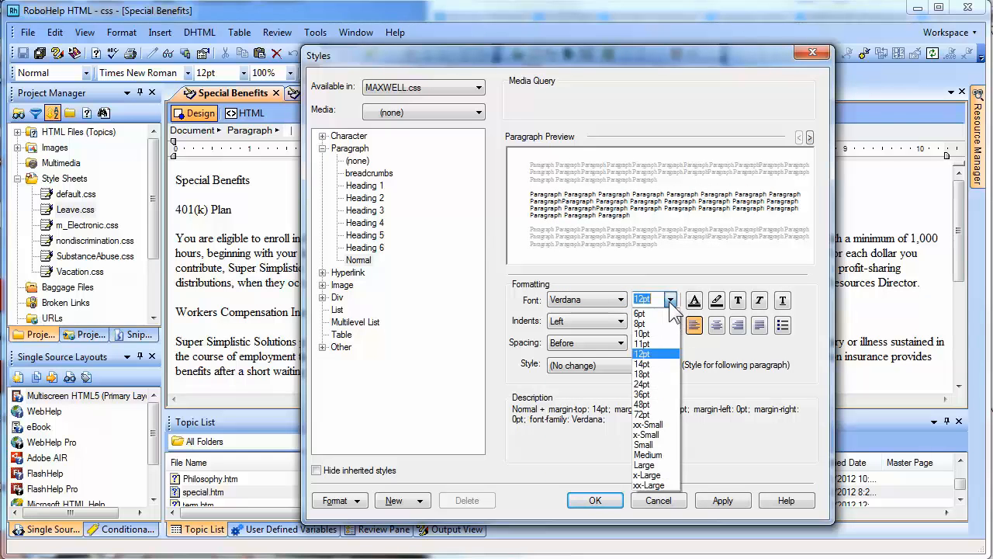
pyautogui.click(657, 334)
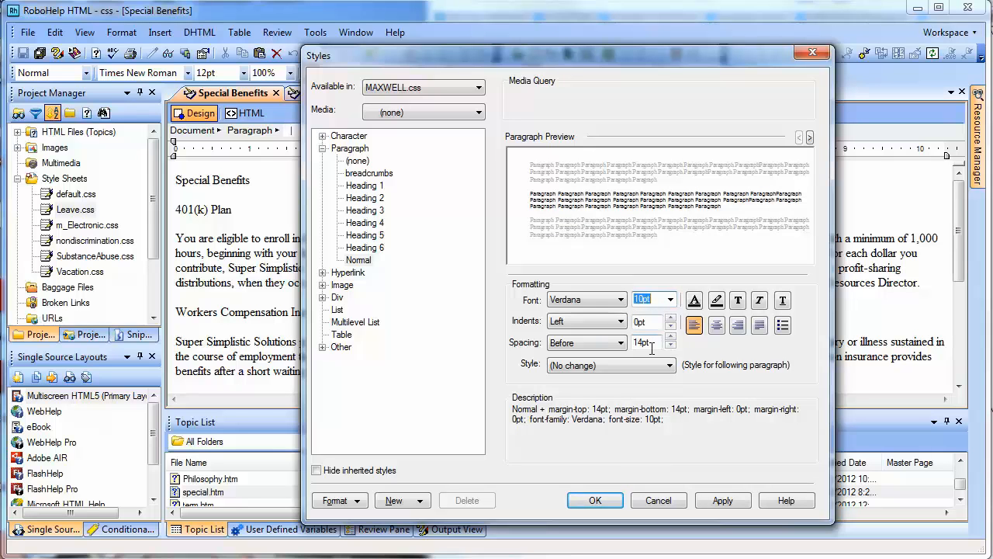
# Set the Normal style's spacing before paragraphs to 0pt, keep the spacing after, and apply the style changes.
pyautogui.click(606, 345)
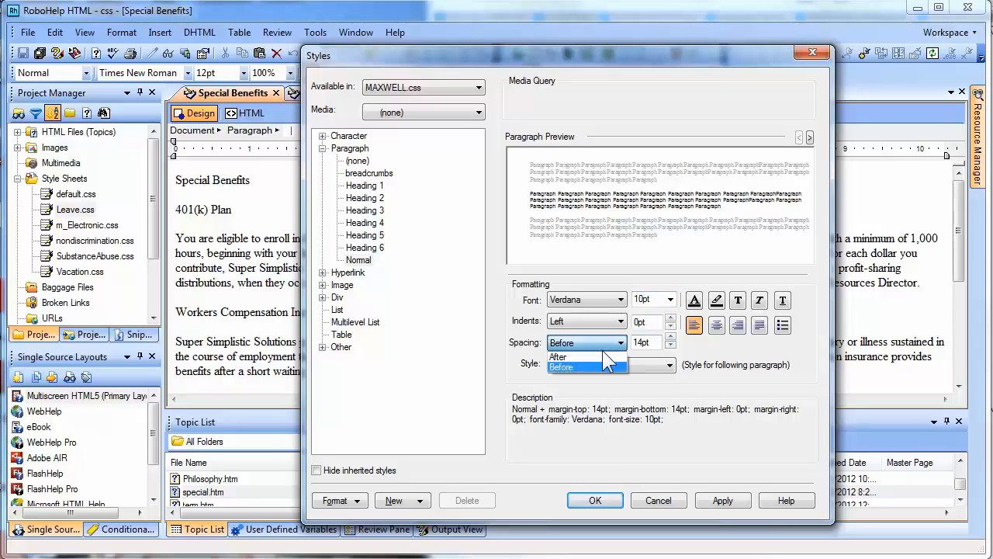
pyautogui.click(601, 366)
pyautogui.doubleClick(648, 341)
pyautogui.write('0pt')
pyautogui.click(620, 344)
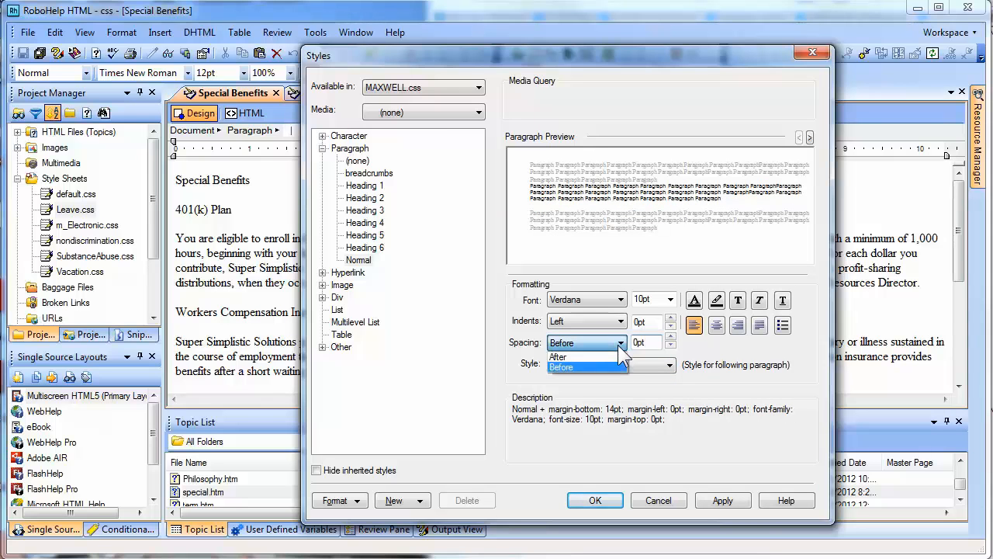
pyautogui.click(614, 357)
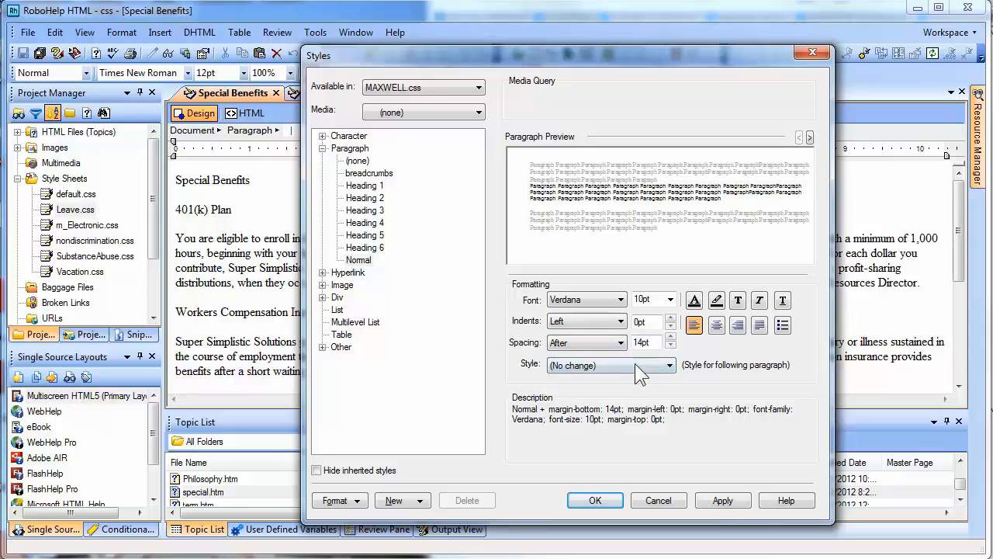
pyautogui.click(723, 500)
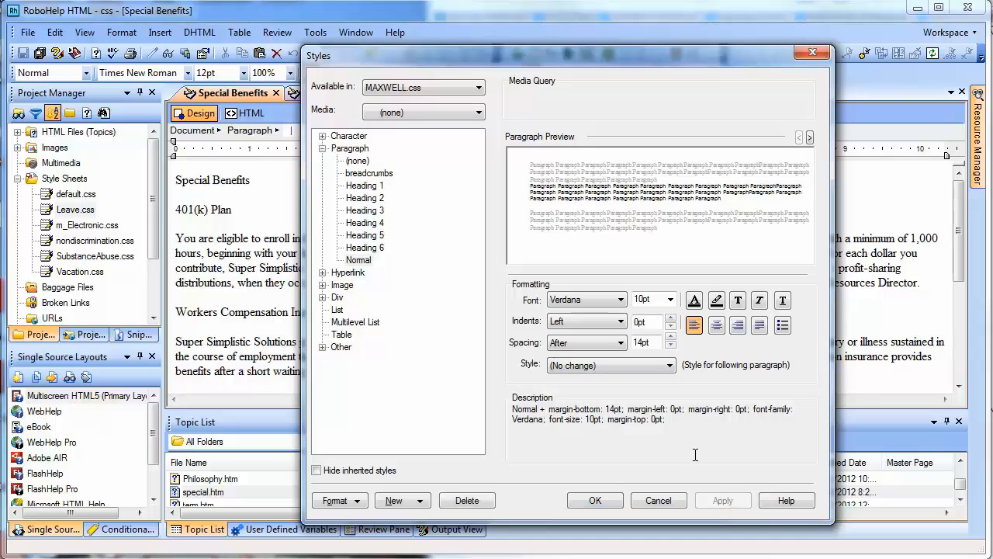
# Format the Heading 1 paragraph style as Verdana, 12pt, bold.
pyautogui.click(367, 186)
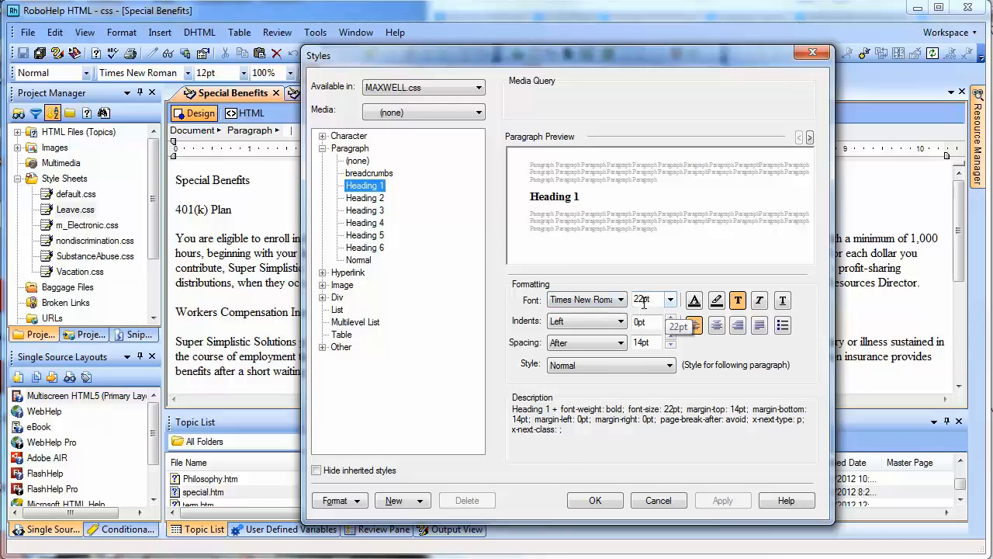
pyautogui.click(620, 300)
pyautogui.press('v')
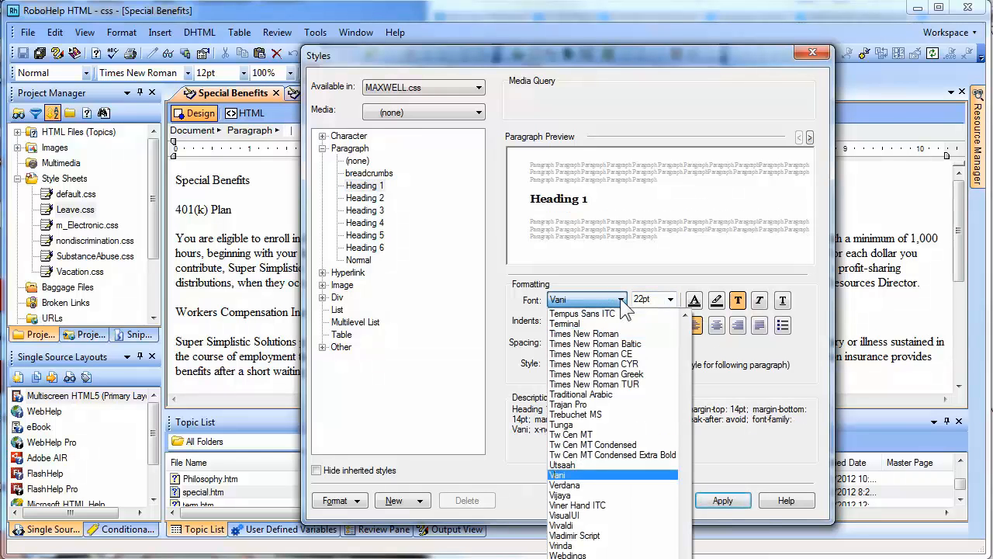
pyautogui.click(609, 483)
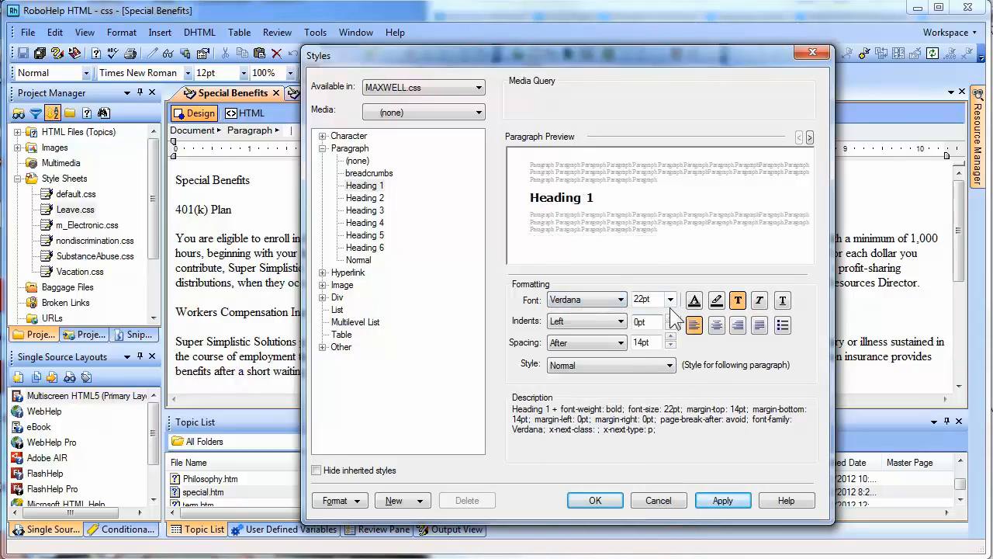
pyautogui.click(670, 300)
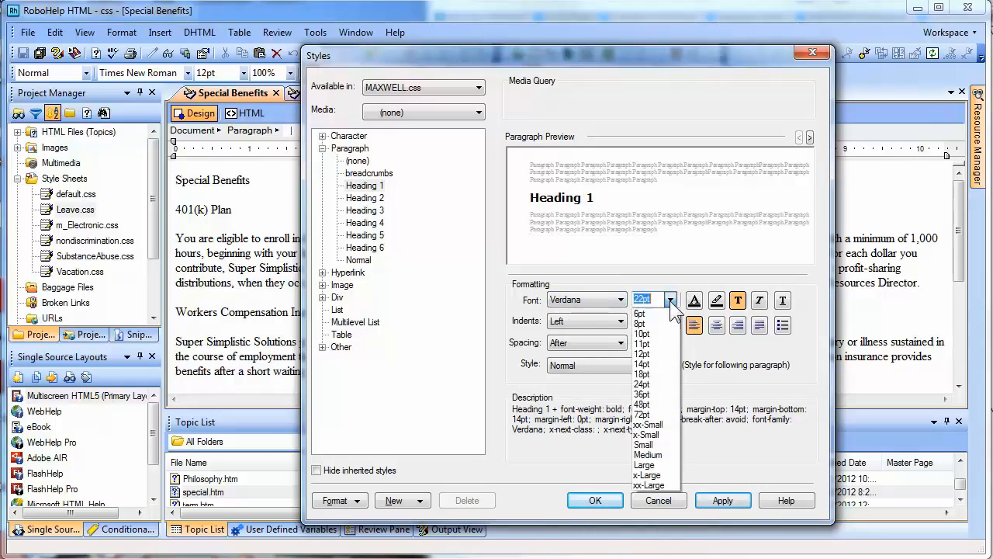
pyautogui.click(652, 353)
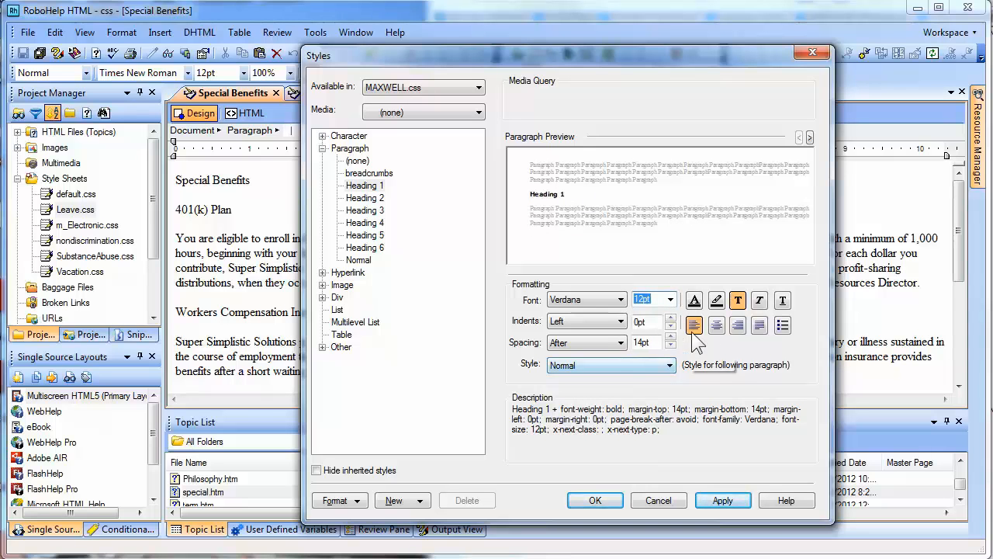
pyautogui.click(737, 300)
pyautogui.click(737, 300)
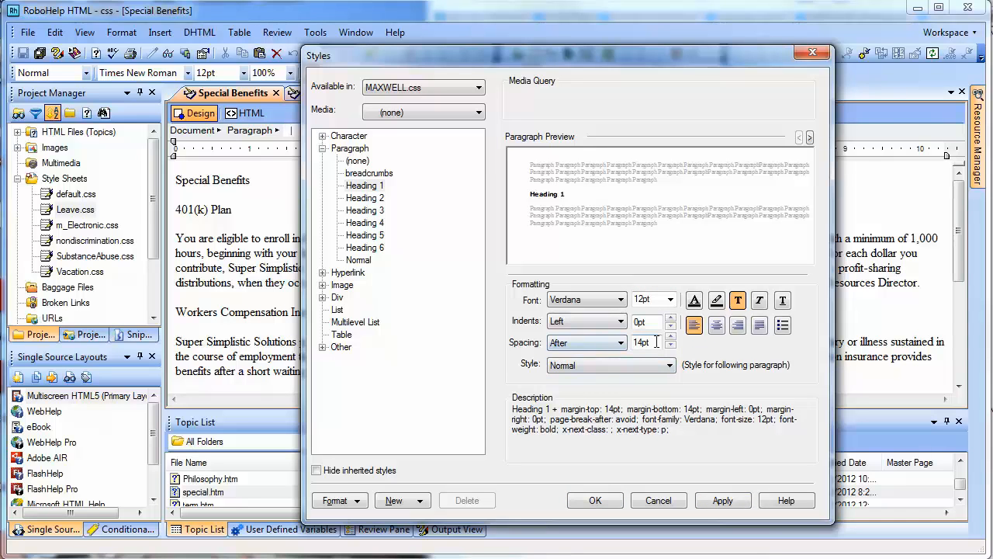
# Set the Heading 1 style's spacing before to 0pt, keep the spacing after, and apply the style changes.
pyautogui.click(621, 346)
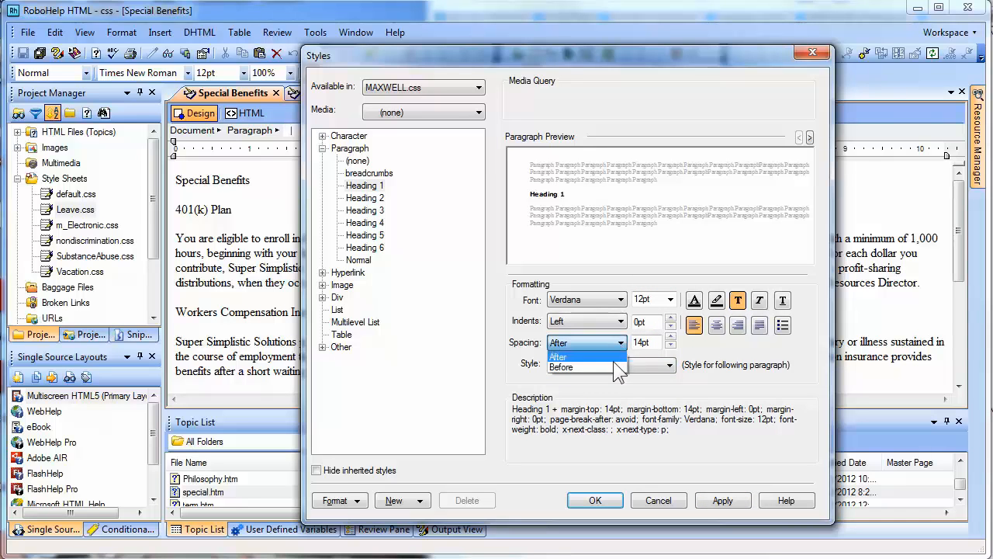
pyautogui.click(590, 367)
pyautogui.doubleClick(652, 339)
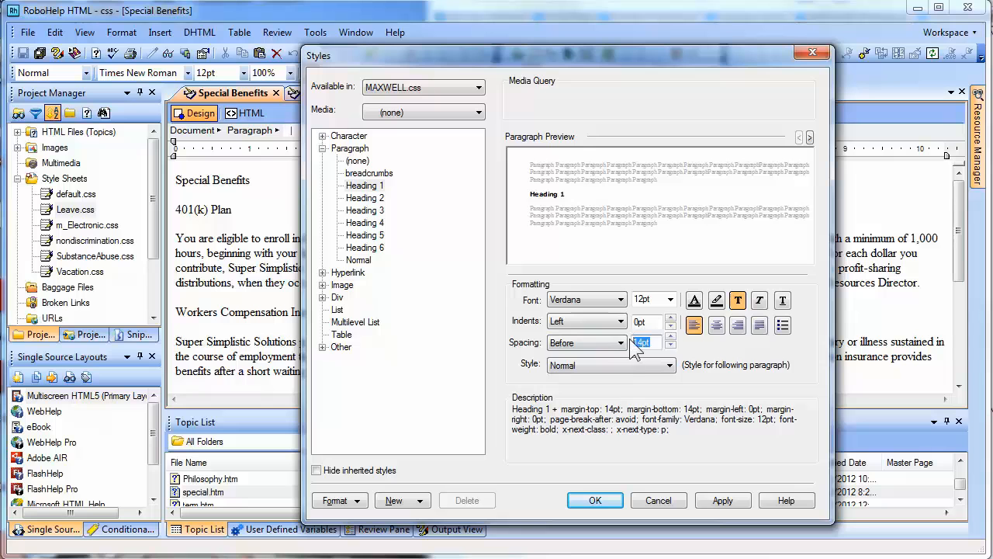
pyautogui.write('0pt')
pyautogui.press('Up')
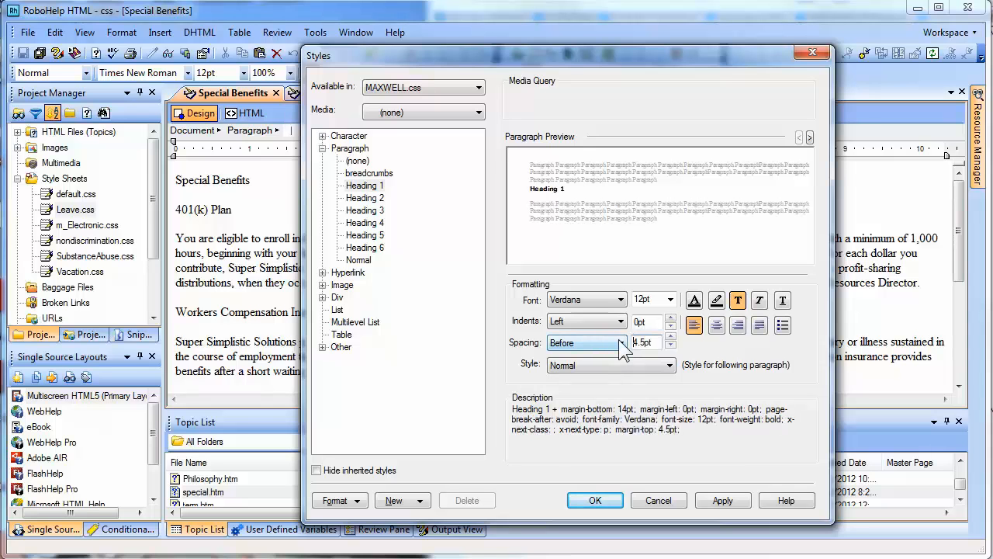
pyautogui.doubleClick(656, 342)
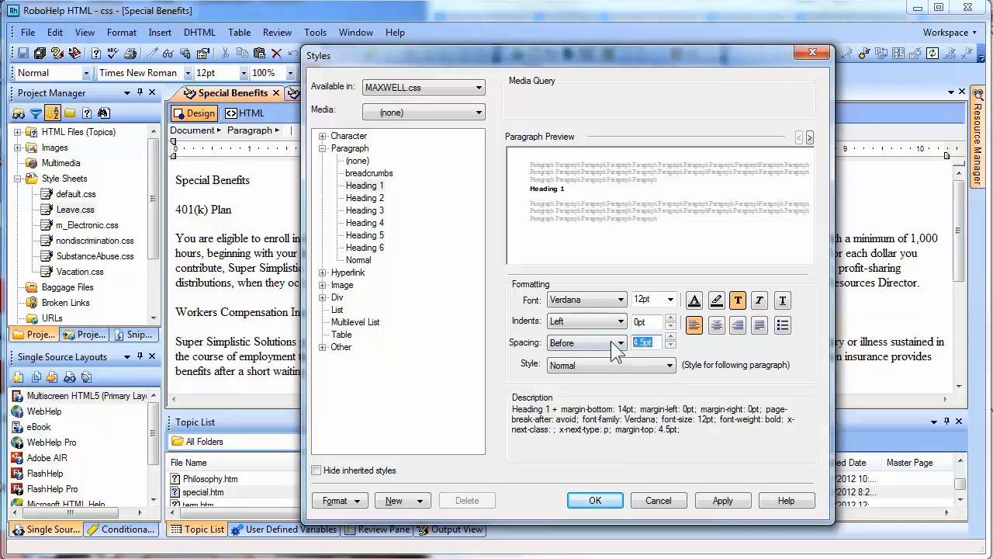
pyautogui.write('0pt')
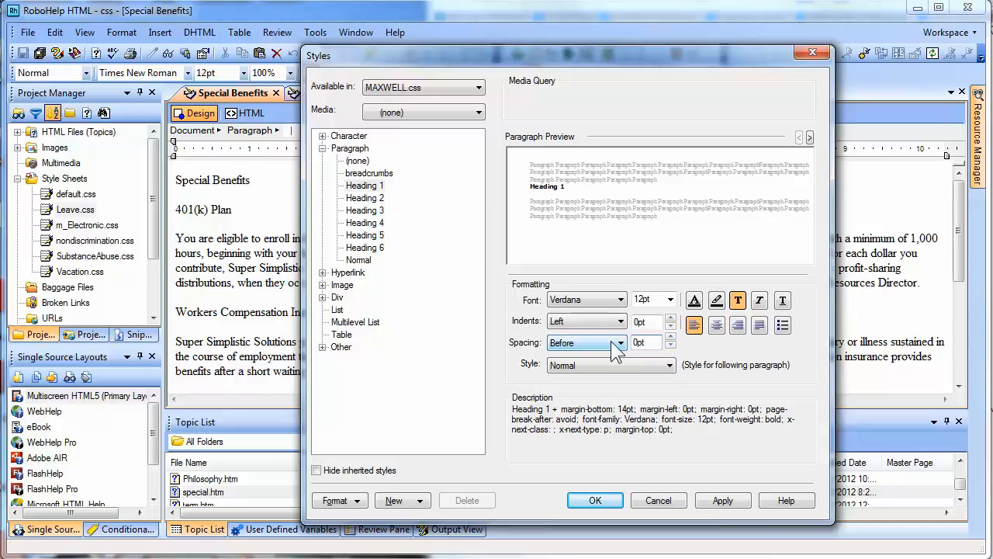
pyautogui.click(613, 343)
pyautogui.click(612, 361)
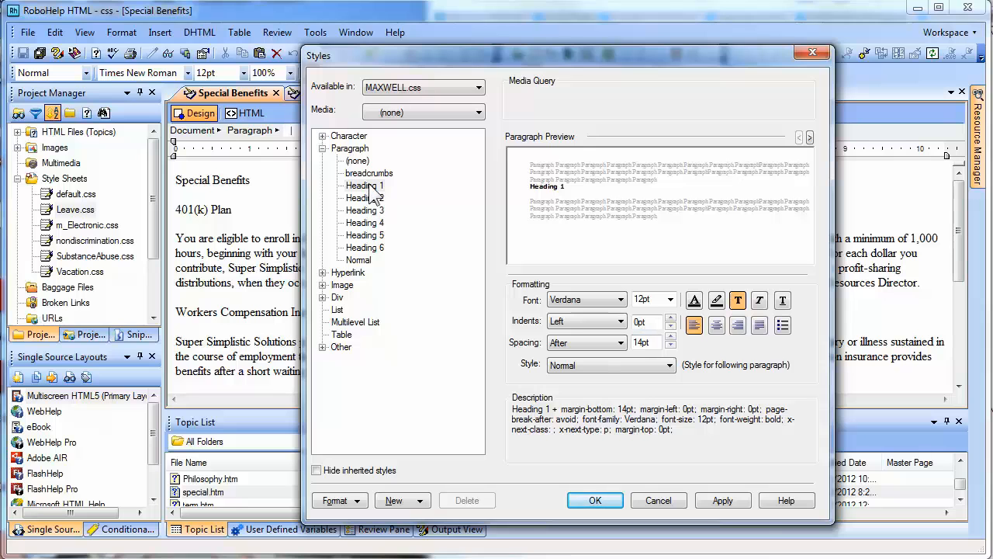
pyautogui.click(722, 503)
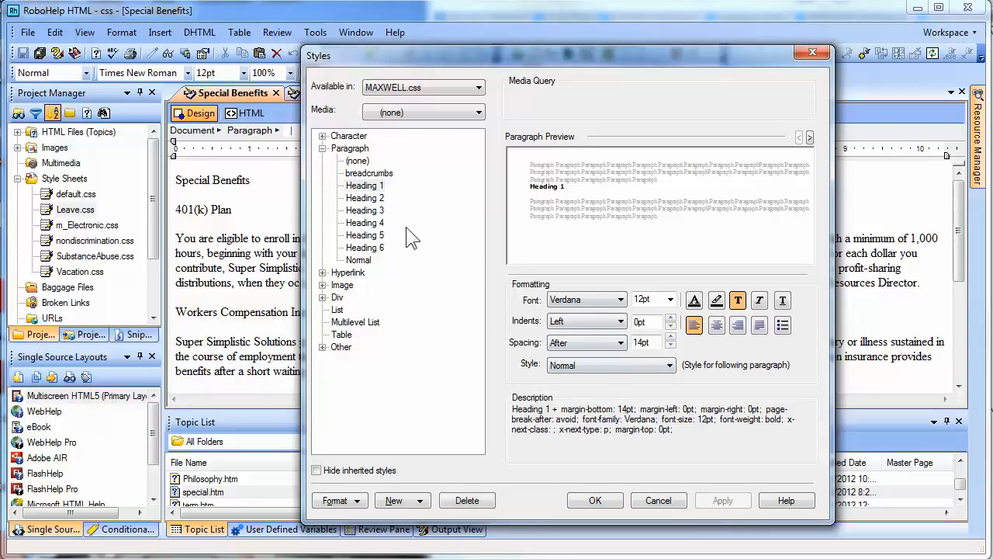
# Format the Heading 2 paragraph style in MAXWELL.css as Verdana at 10pt.
pyautogui.click(368, 201)
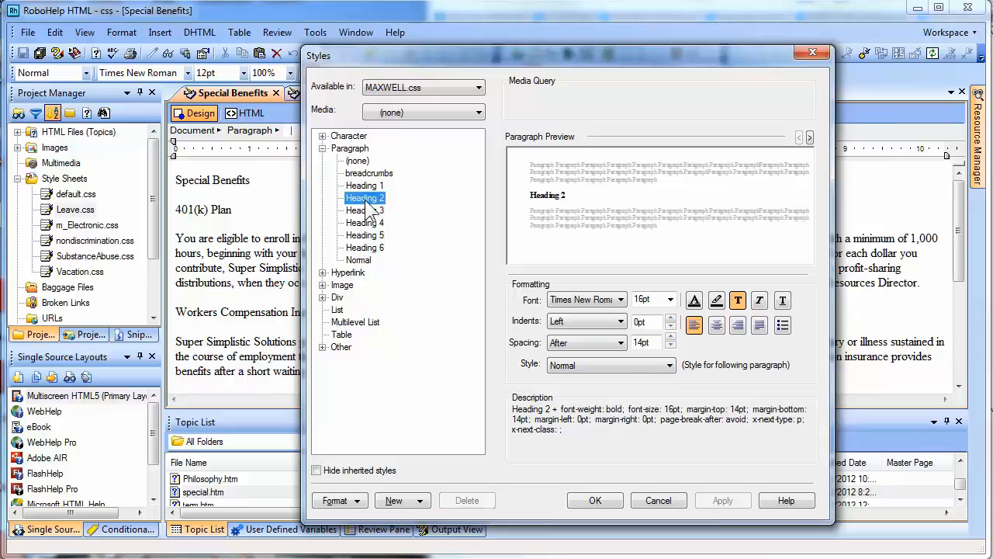
pyautogui.click(618, 302)
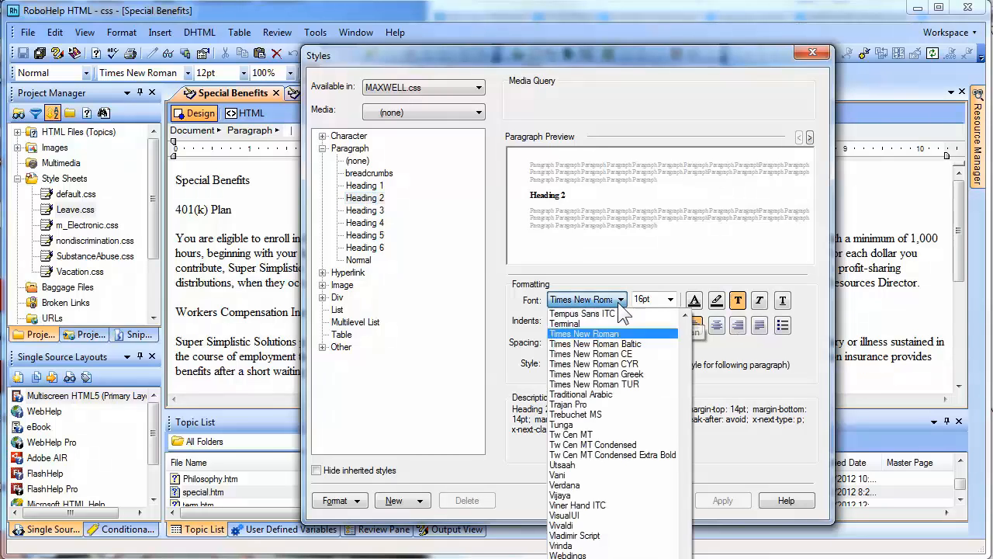
pyautogui.write('Vani')
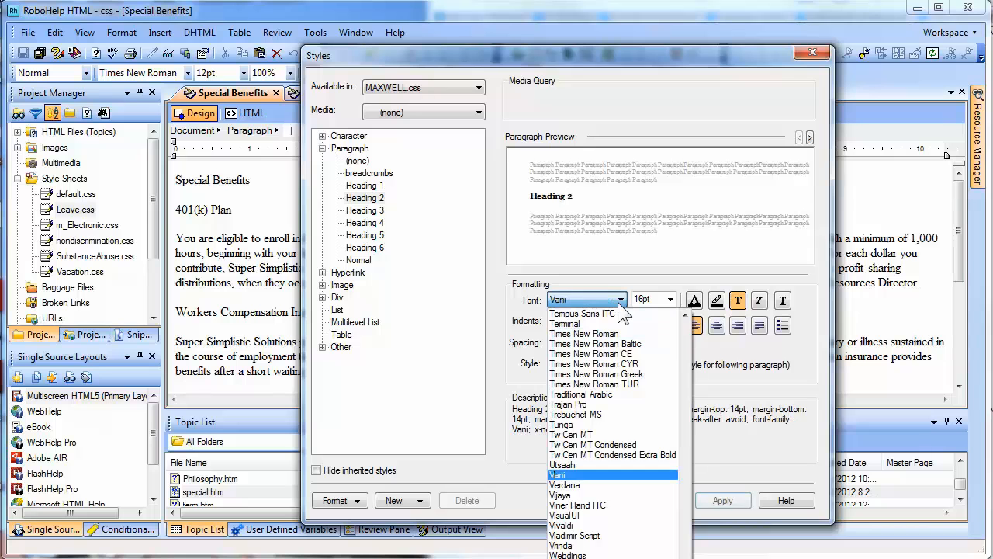
pyautogui.click(611, 484)
pyautogui.click(671, 300)
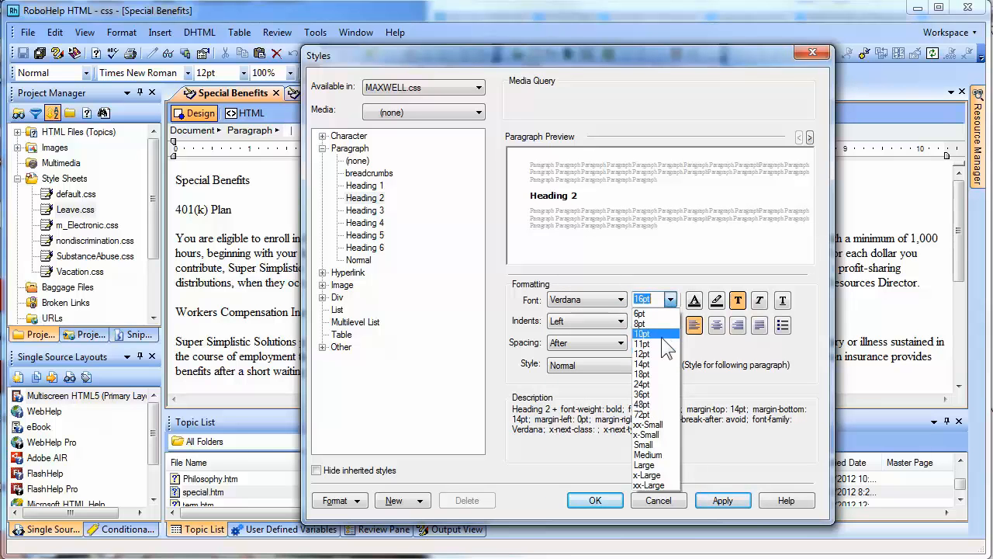
pyautogui.click(662, 335)
# Set the Heading 2 style's spacing before paragraphs to 0pt.
pyautogui.click(621, 343)
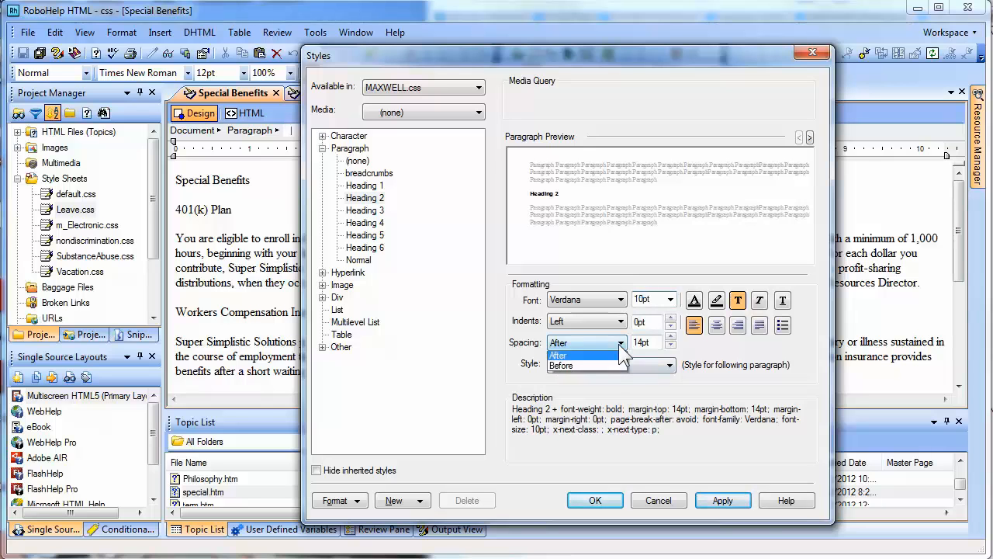
pyautogui.click(610, 366)
pyautogui.doubleClick(652, 343)
pyautogui.write('0pt')
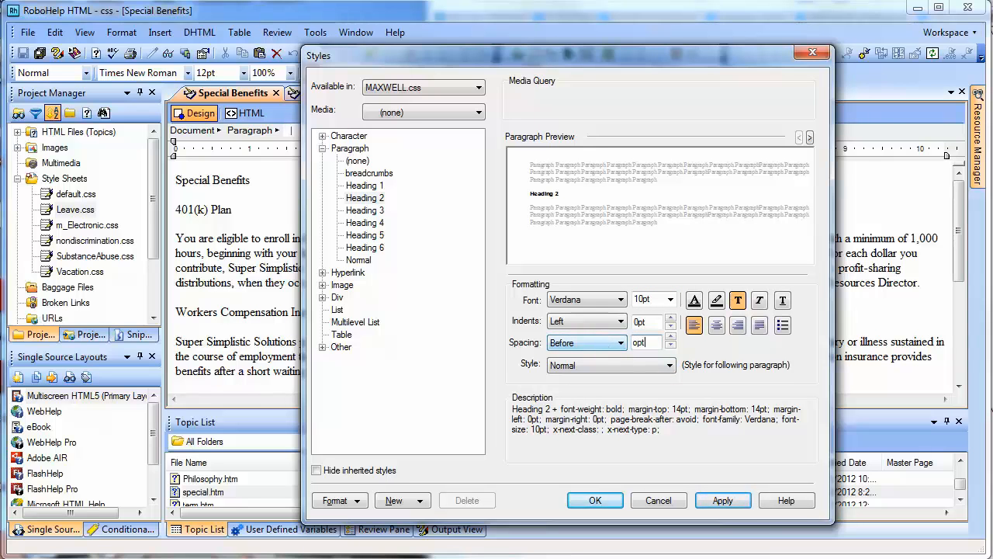
pyautogui.press('BackSpace')
pyautogui.press('BackSpace')
pyautogui.press('BackSpace')
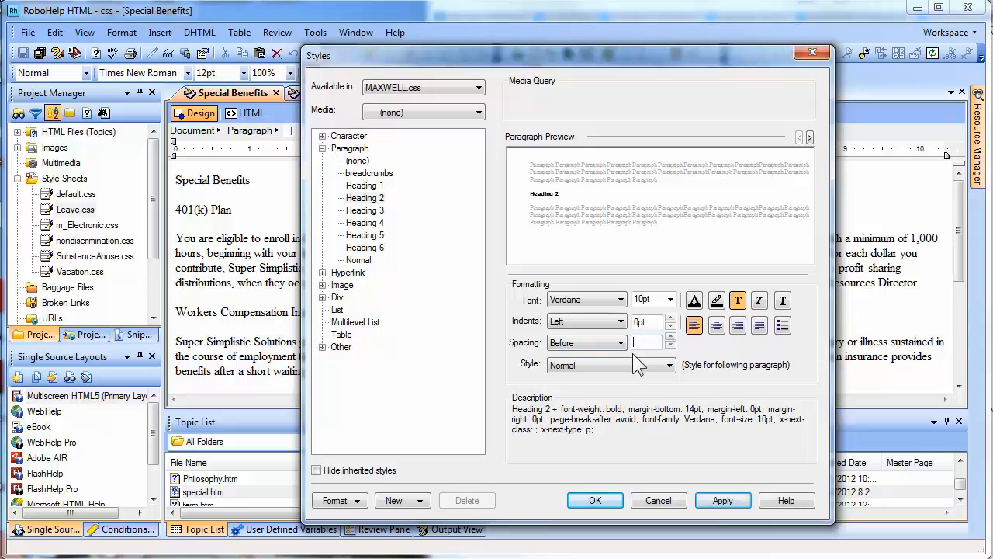
pyautogui.write('0pt')
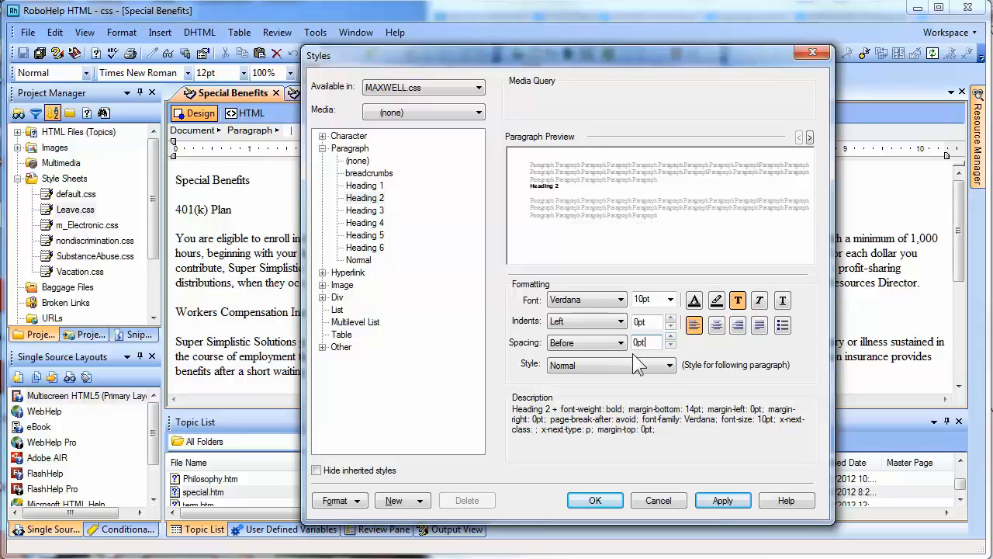
pyautogui.press('Up')
pyautogui.doubleClick(651, 341)
pyautogui.write('0pt')
pyautogui.click(605, 343)
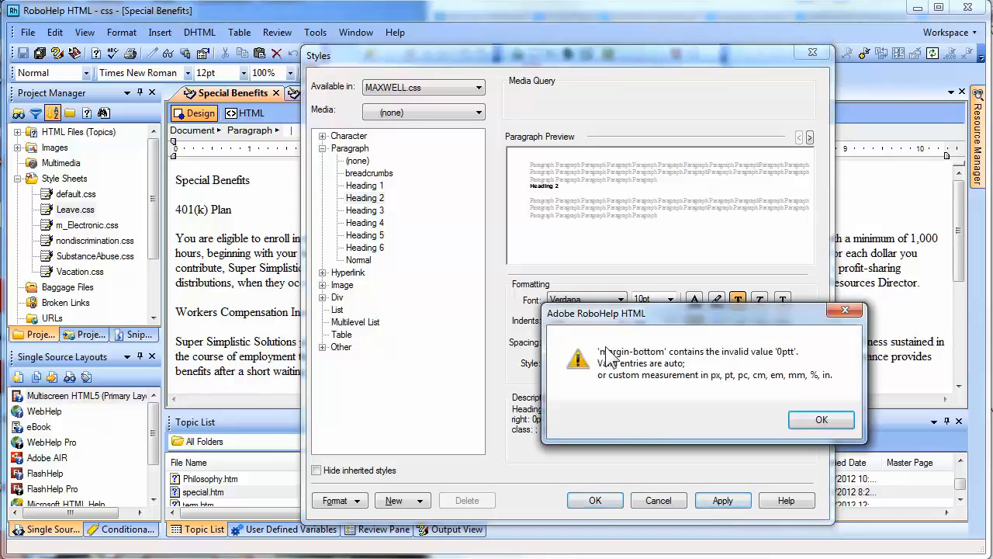
pyautogui.click(818, 420)
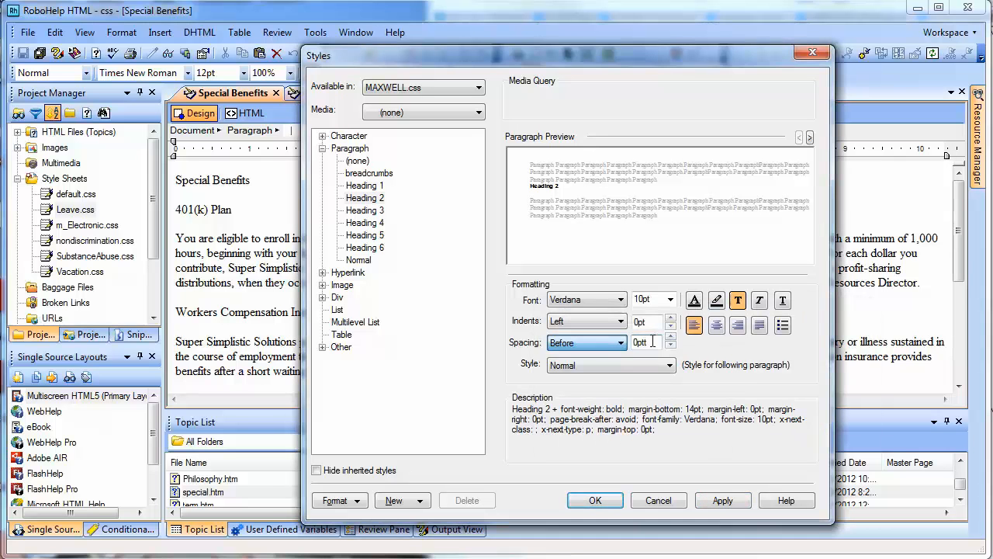
# Keep the Heading 2 style's spacing after, apply the style changes and close the Styles dialog.
pyautogui.click(618, 343)
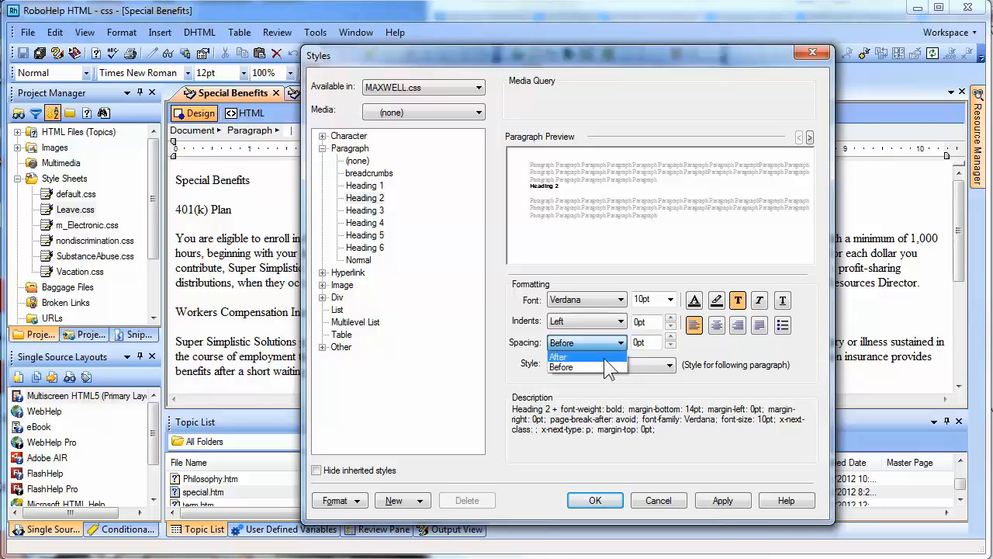
pyautogui.click(603, 357)
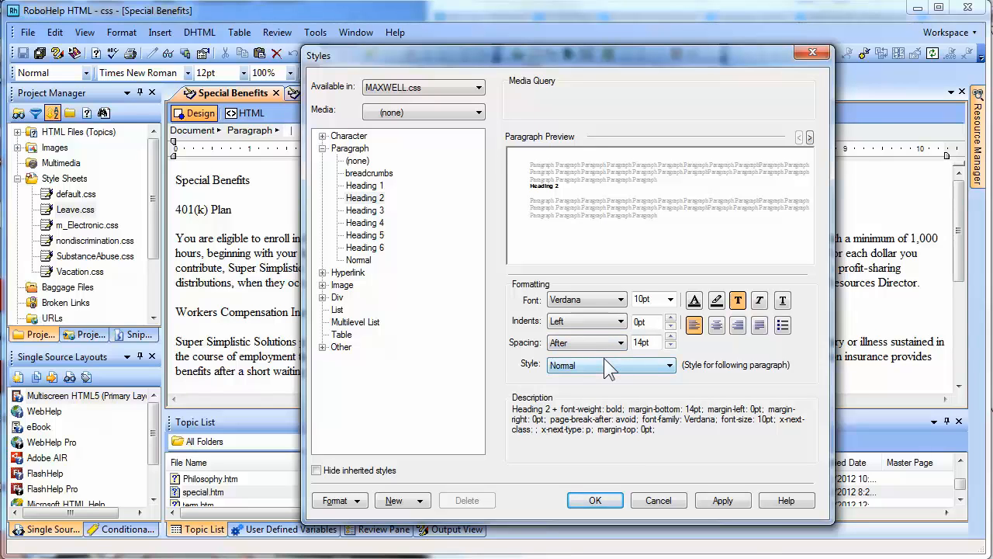
pyautogui.click(713, 502)
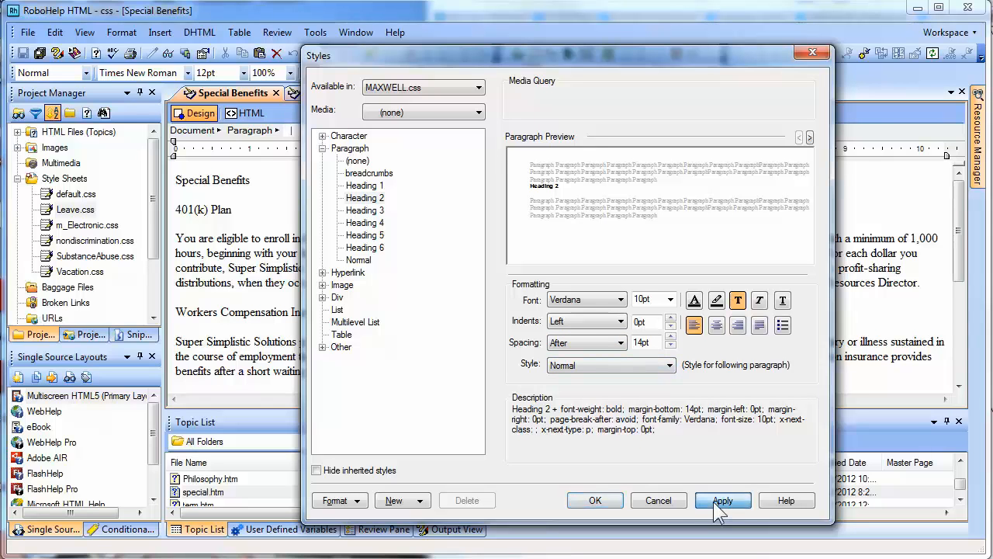
pyautogui.click(605, 503)
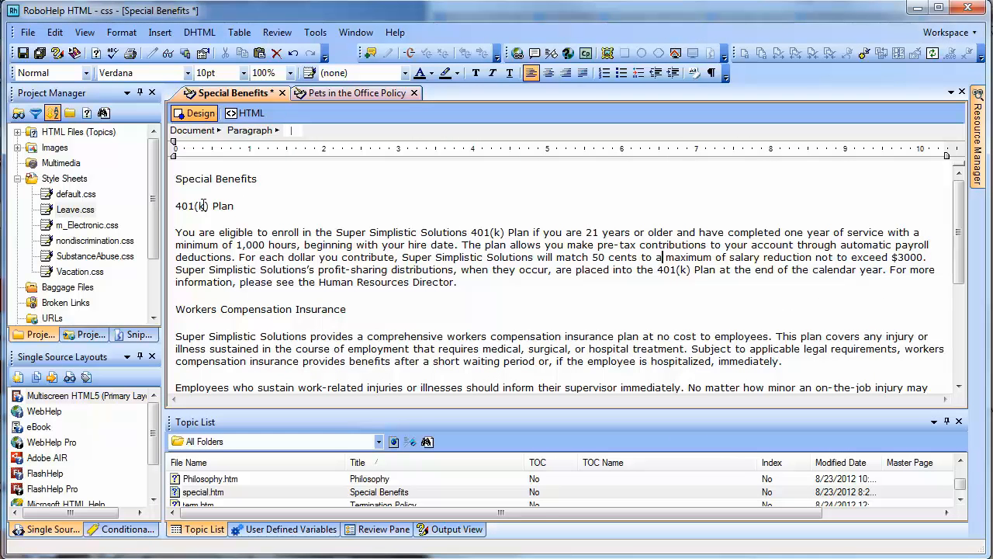
# Apply the Heading 1 style to the "Special Benefits" title of the topic.
pyautogui.doubleClick(214, 180)
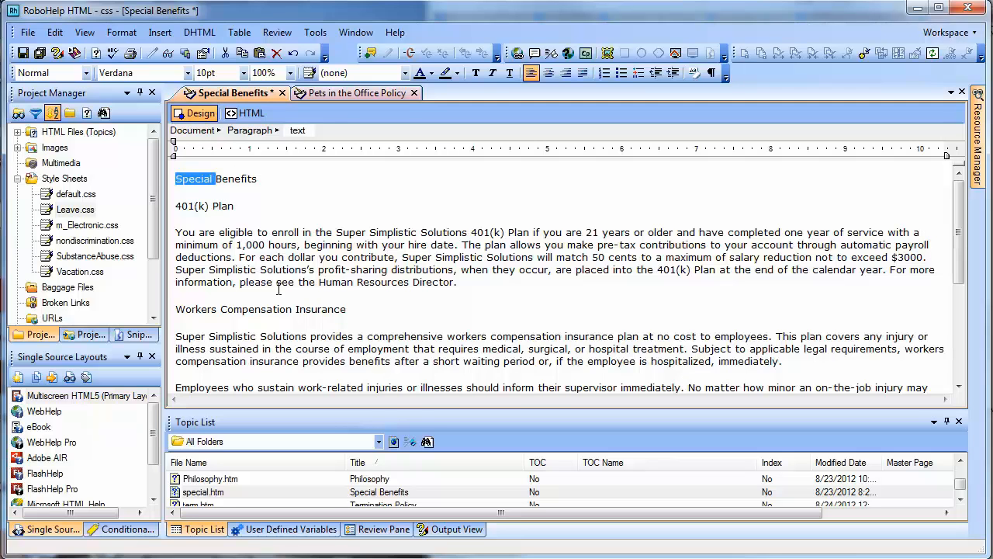
pyautogui.doubleClick(232, 180)
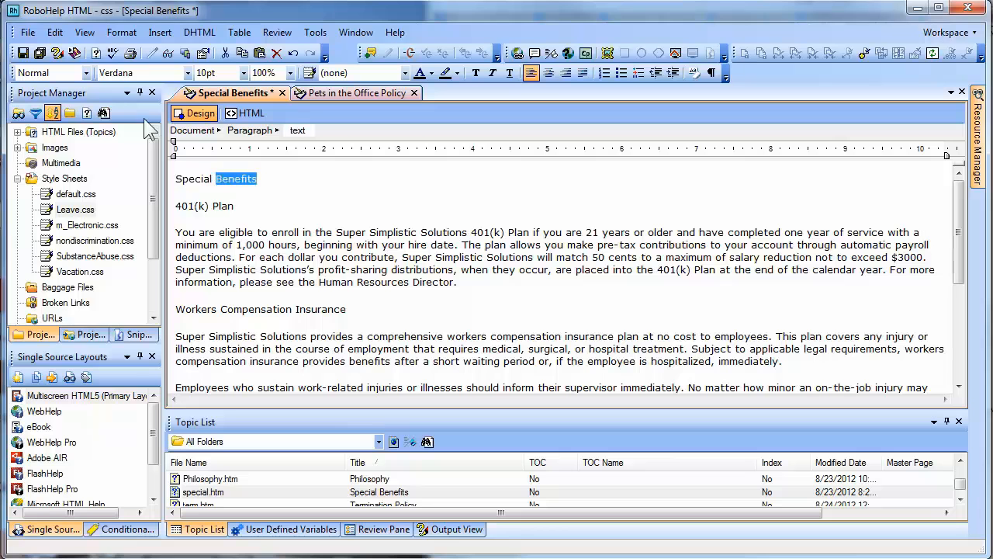
pyautogui.click(85, 73)
pyautogui.click(80, 97)
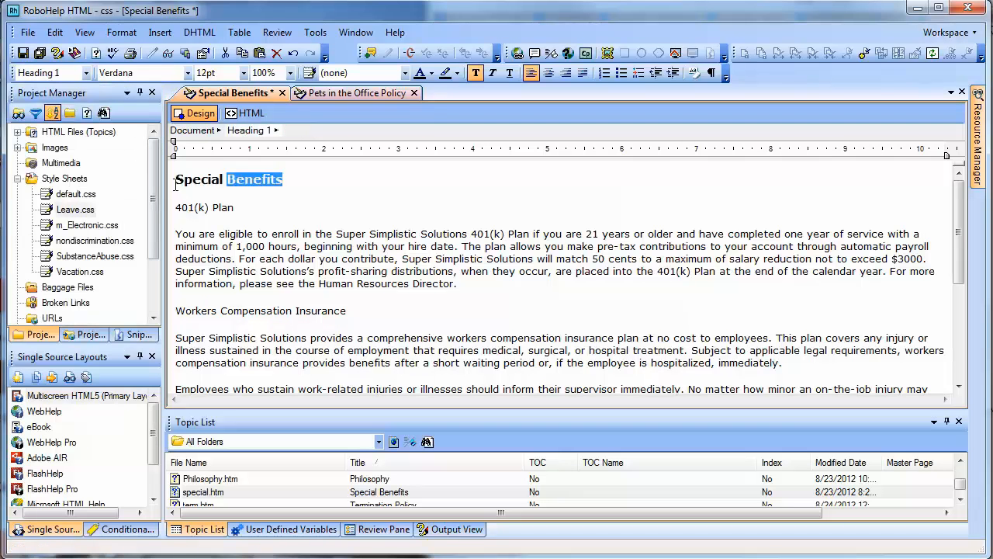
# Apply the Heading 2 style to the "401(k) Plan" and "Workers Compensation Insurance" lines.
pyautogui.doubleClick(192, 208)
pyautogui.click(86, 72)
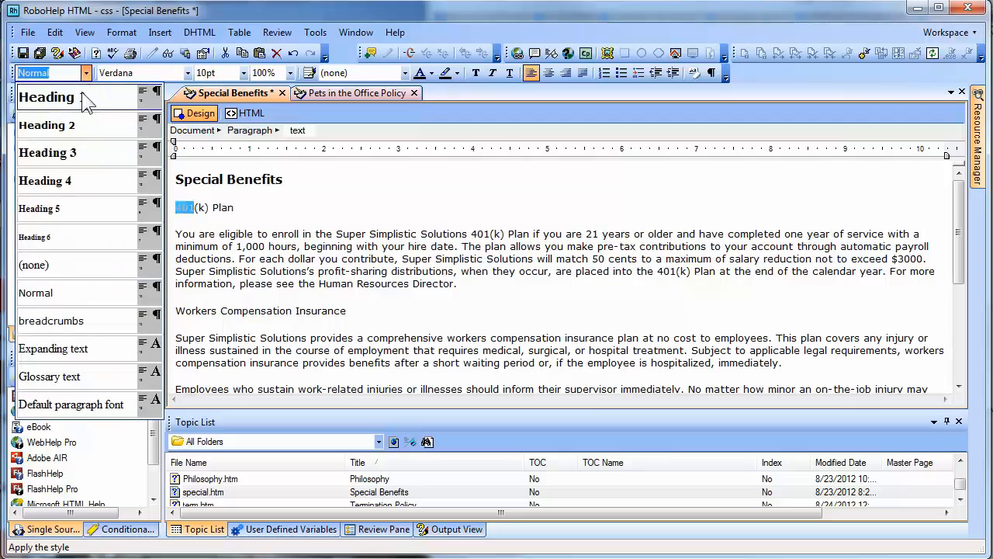
pyautogui.click(86, 132)
pyautogui.scroll(-1, 240, 256)
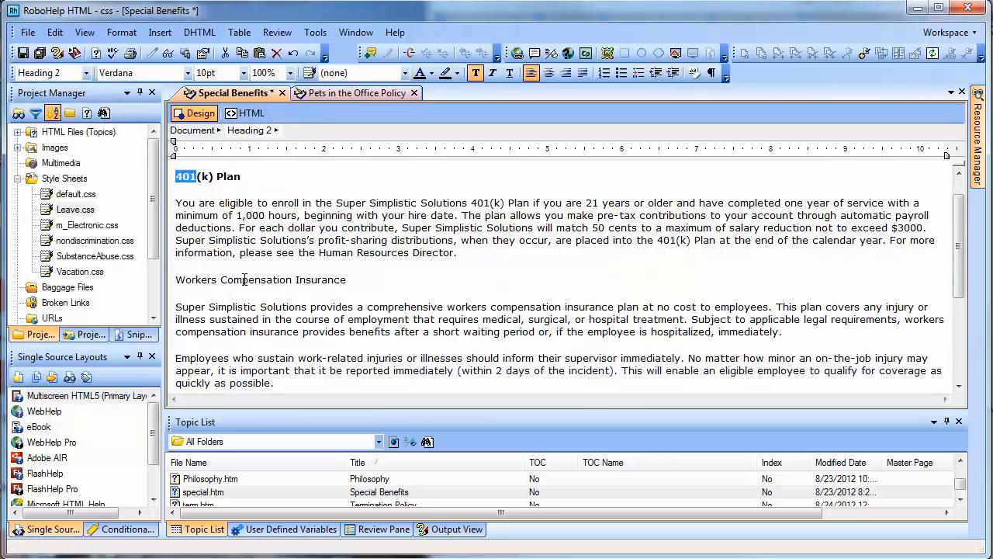
pyautogui.doubleClick(244, 279)
pyautogui.click(85, 72)
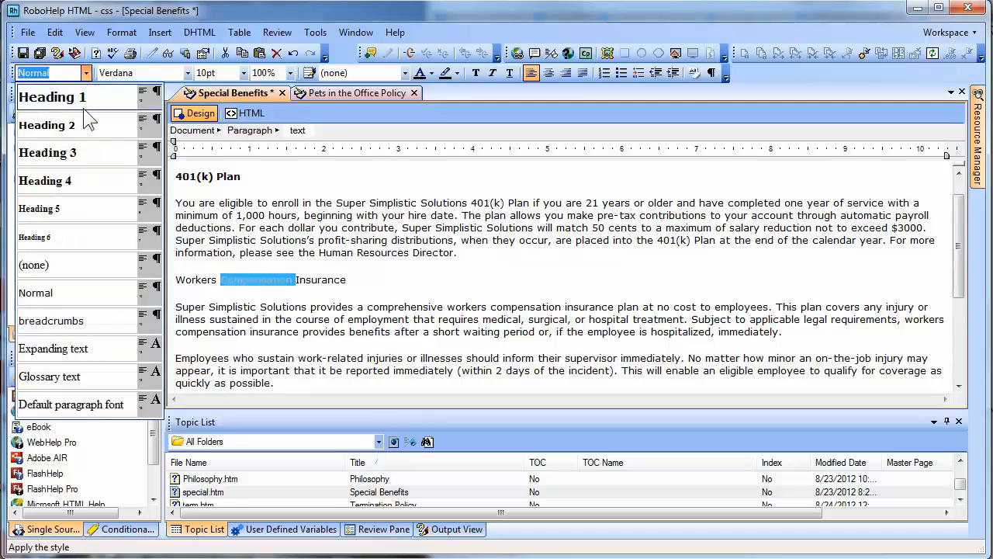
pyautogui.click(88, 122)
# Apply the Heading 2 style to the "Employee Assistance Program" line and review the formatted topic.
pyautogui.scroll(-4, 284, 272)
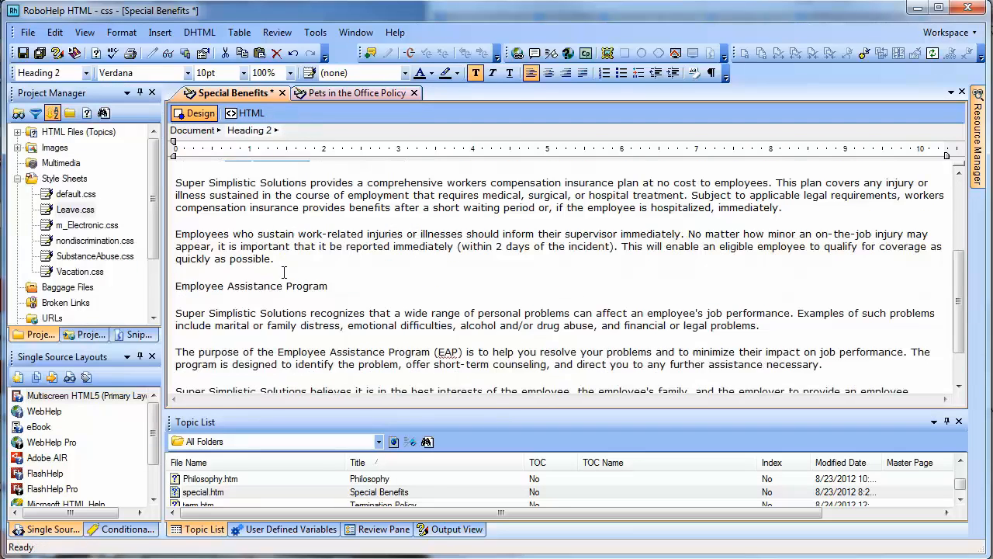
pyautogui.click(283, 287)
pyautogui.click(86, 72)
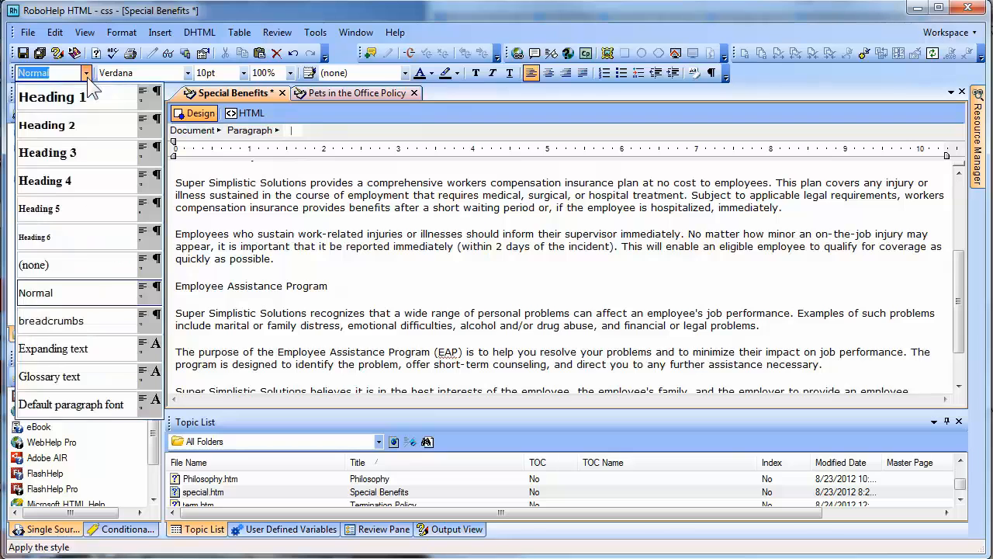
pyautogui.click(86, 128)
pyautogui.scroll(-2, 276, 240)
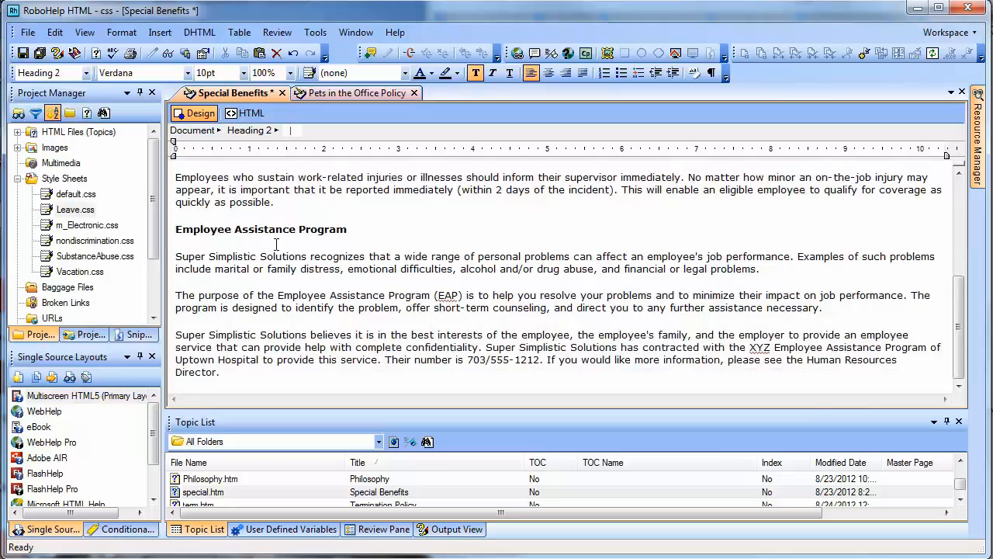
pyautogui.scroll(7, 276, 245)
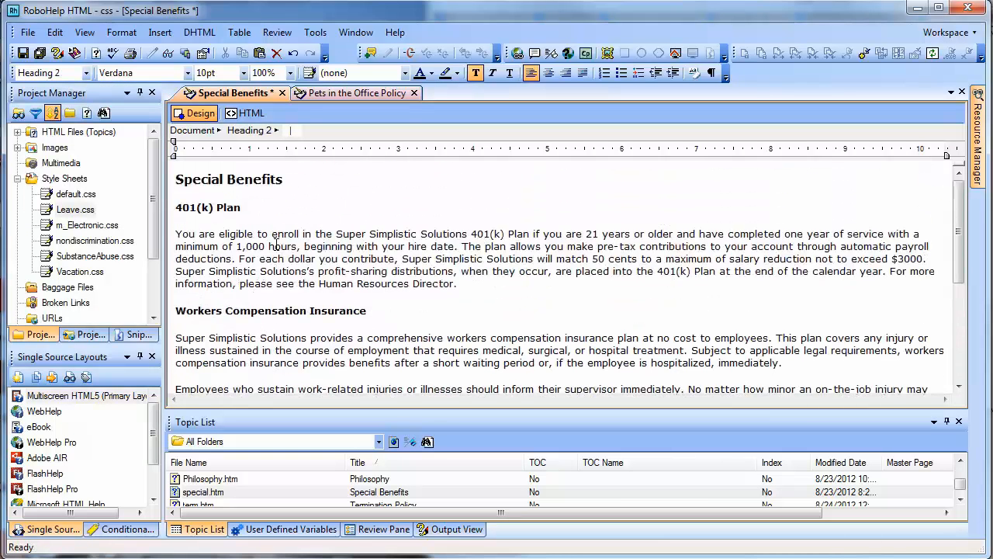